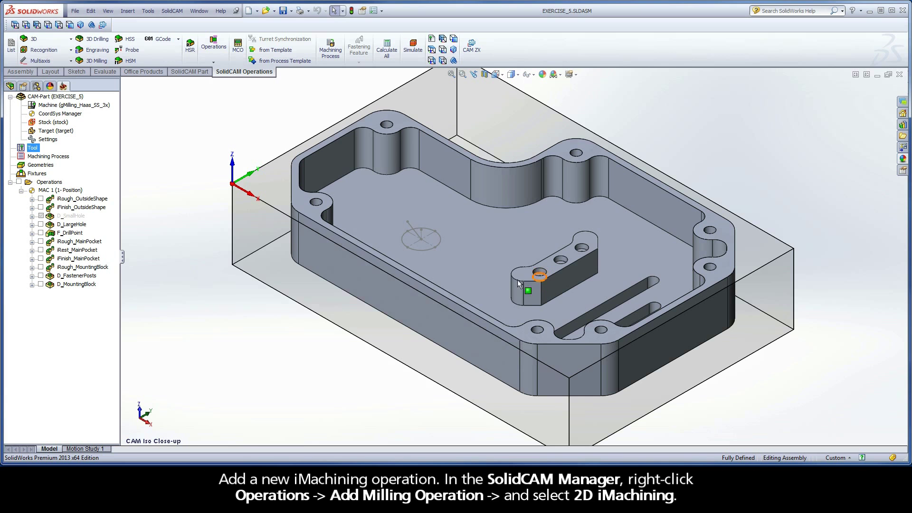
Step: Add a new 2D iMachining milling operation to the CAM part
right_click(52, 185)
mouse_move(100, 198)
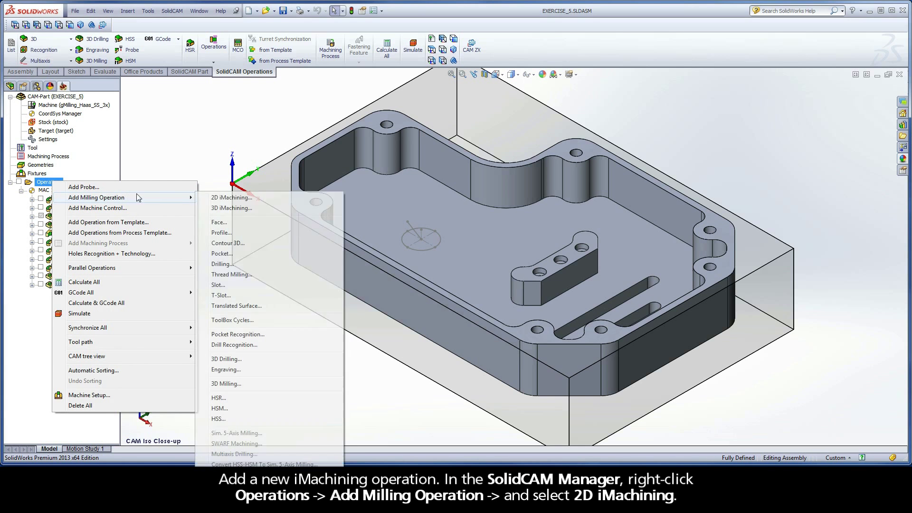
left_click(254, 199)
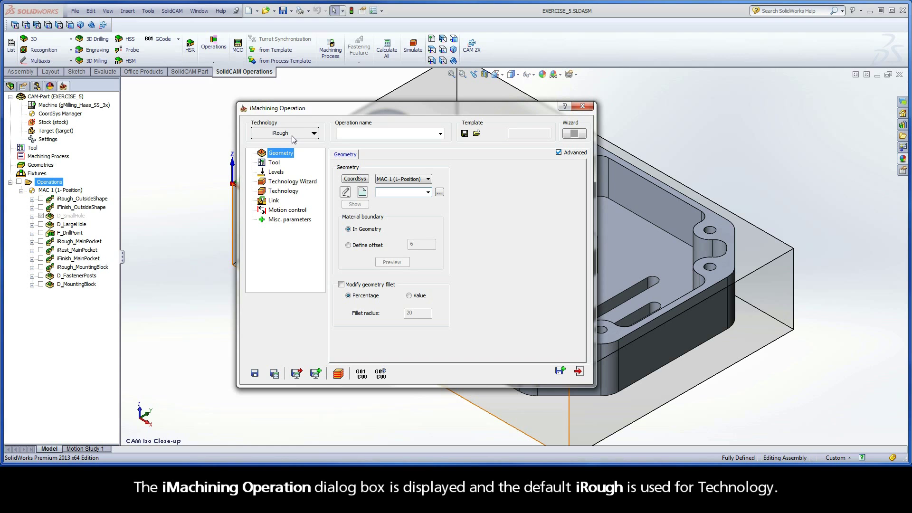
Step: Define a new machining geometry with three closed chains from the top edges of the mounting block's counterbores, using the SmallTools view
left_click(363, 192)
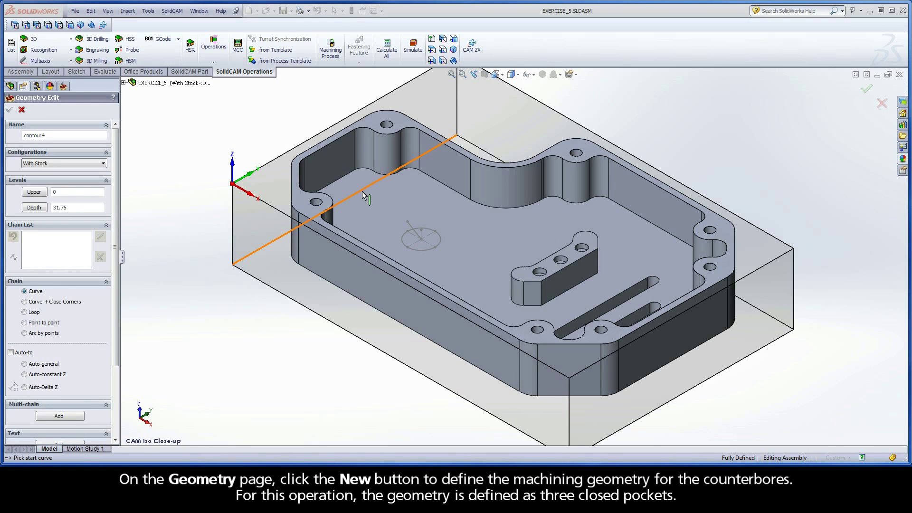
right_click(148, 165)
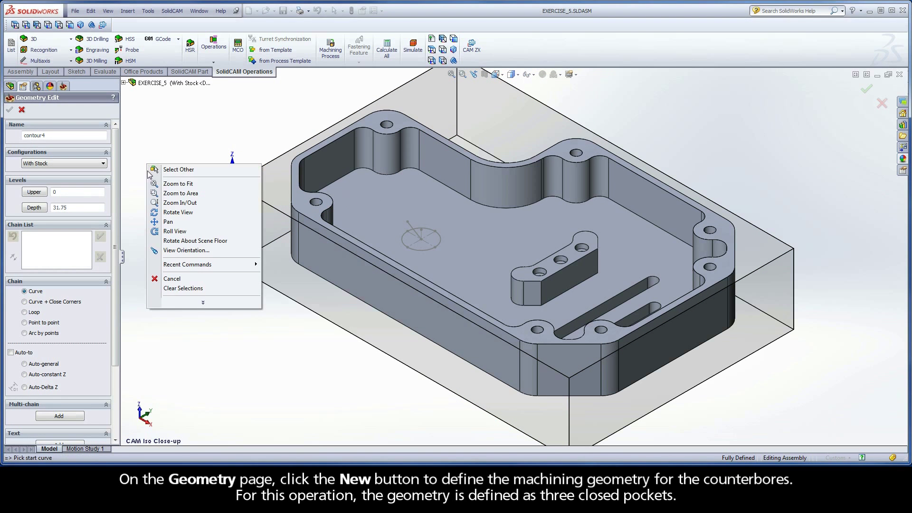
left_click(186, 249)
left_click(153, 270)
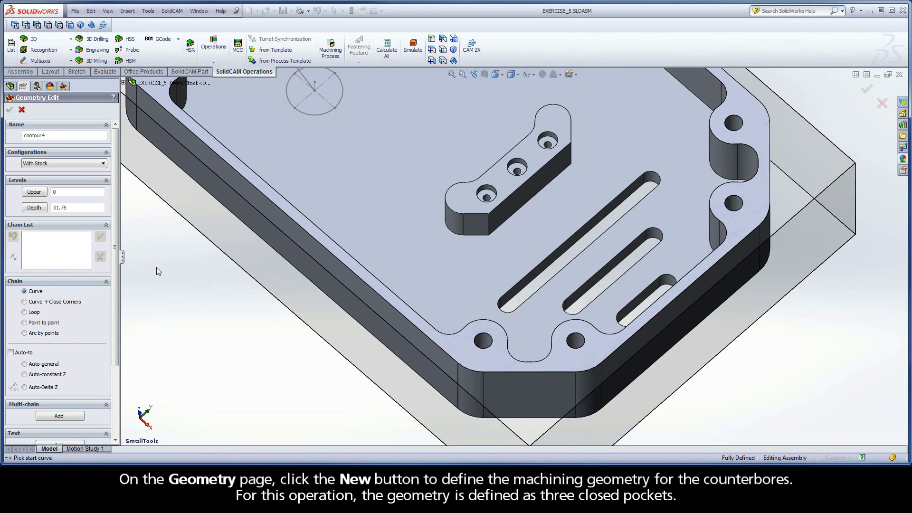
left_click(497, 193)
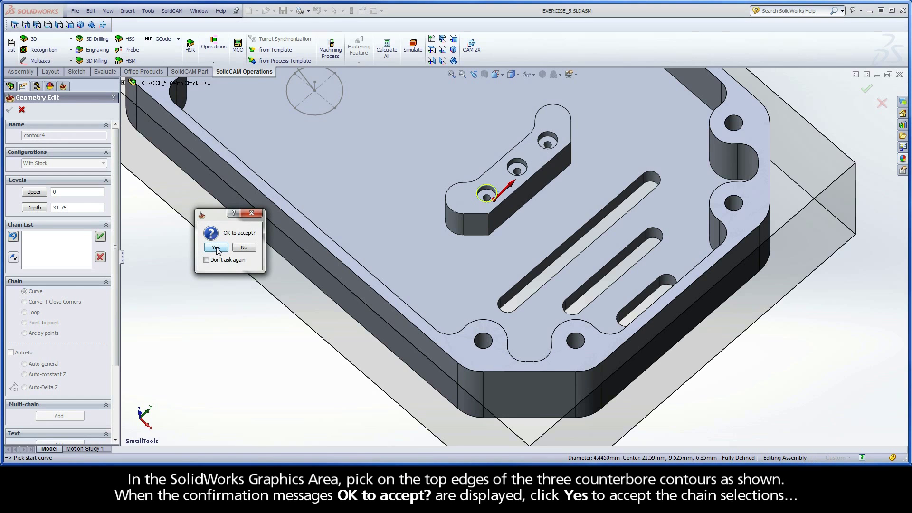
left_click(216, 249)
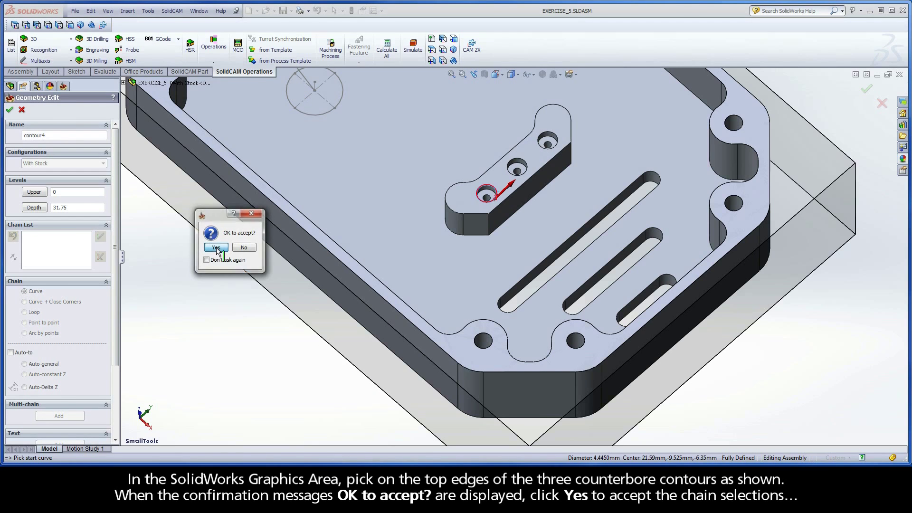
left_click(523, 170)
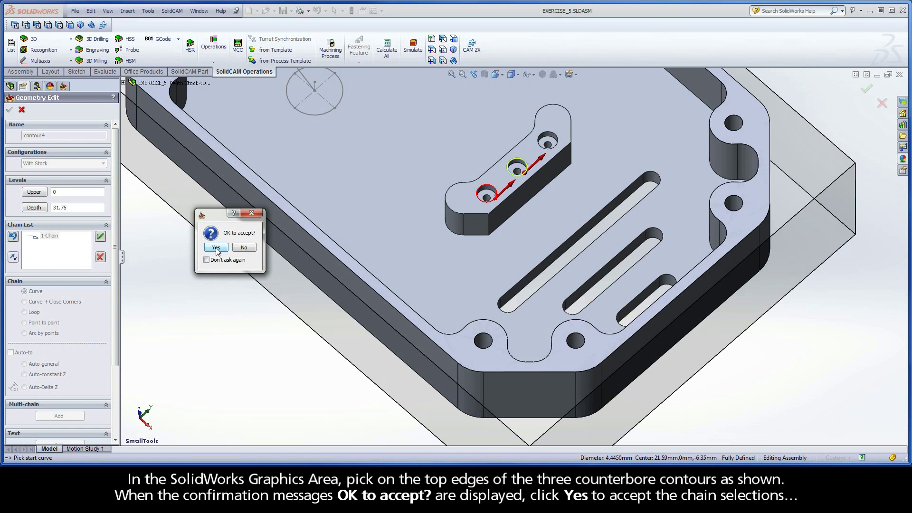
left_click(216, 248)
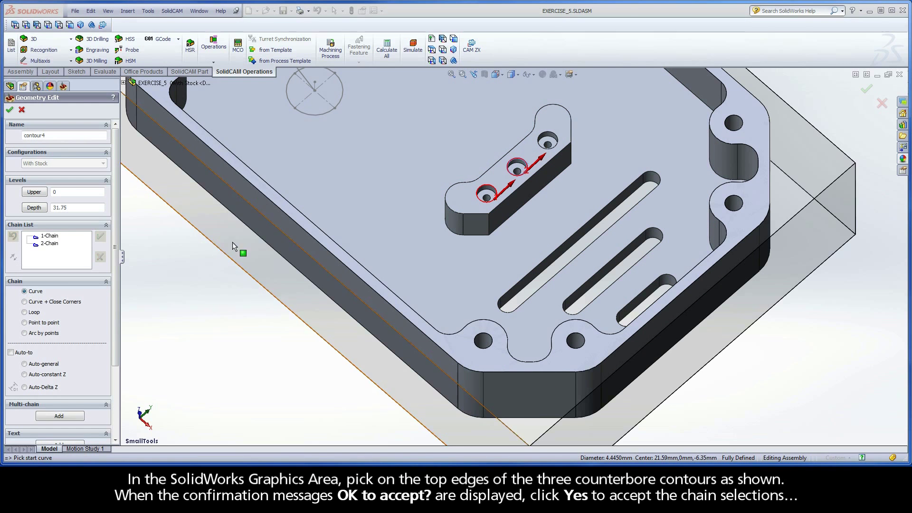
left_click(555, 140)
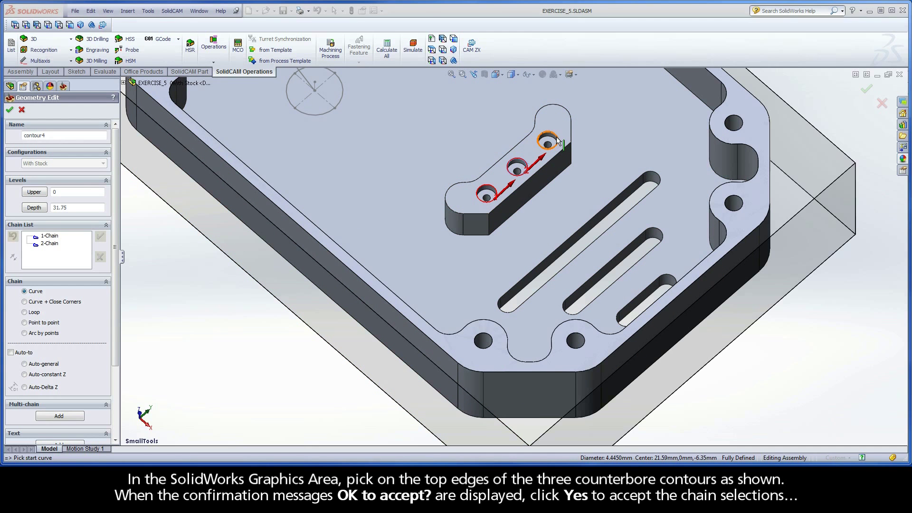
left_click(216, 248)
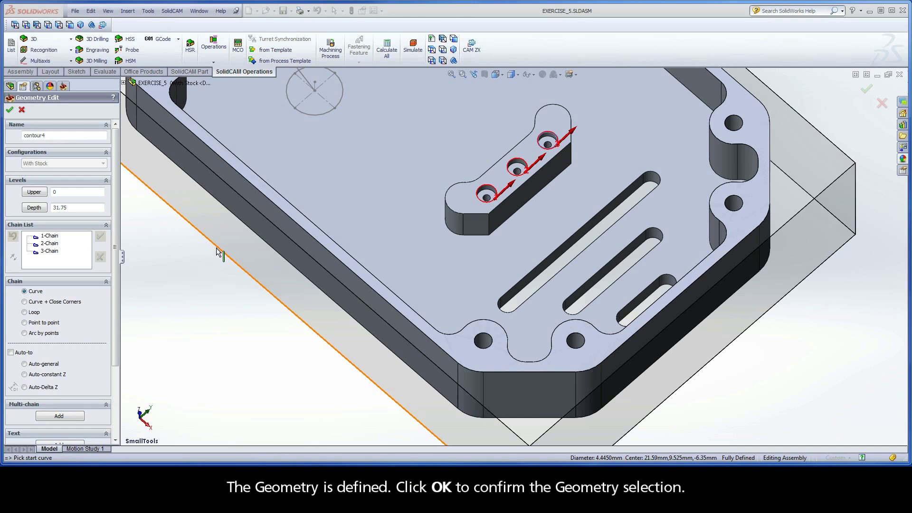
left_click(10, 111)
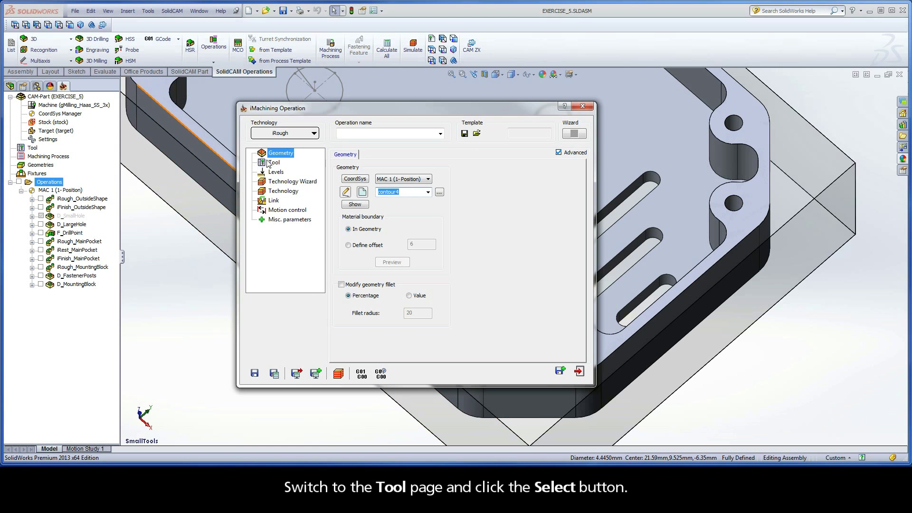
Step: Assign tool number 6, the 1.5 mm end mill, to the iMachining operation
left_click(278, 163)
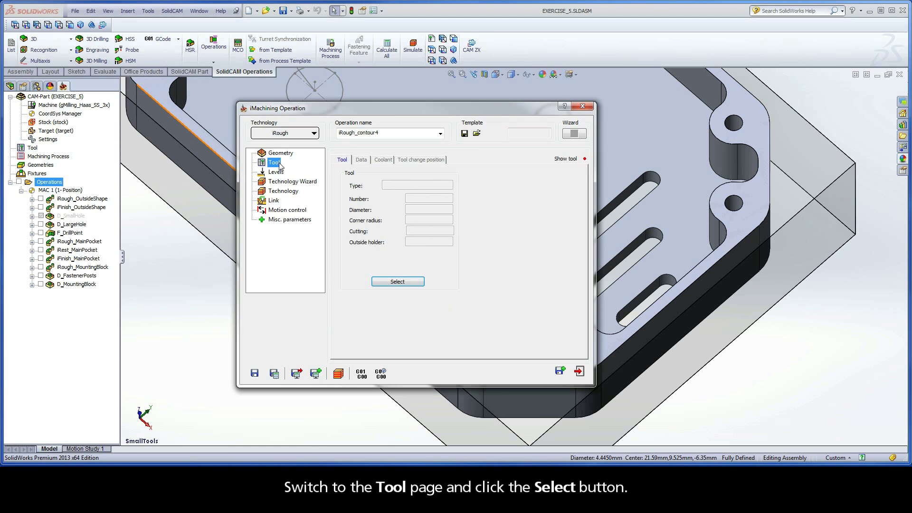
left_click(397, 282)
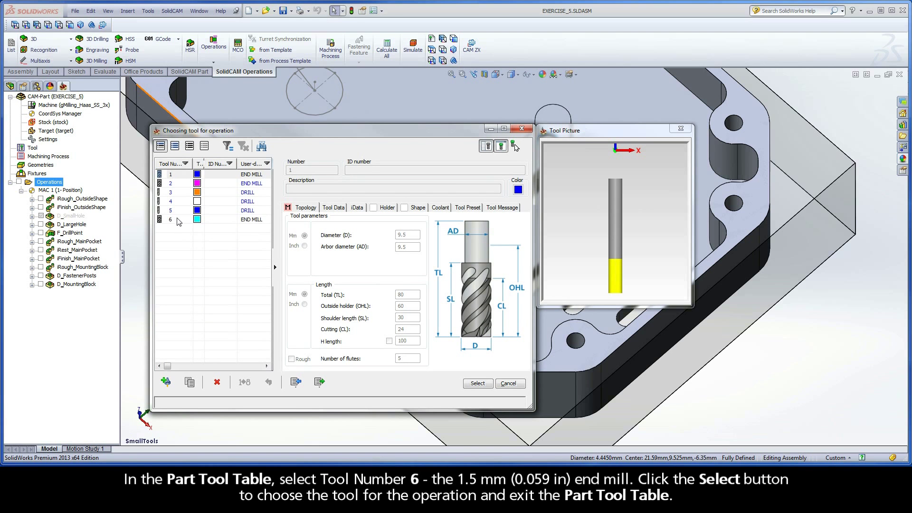
left_click(174, 221)
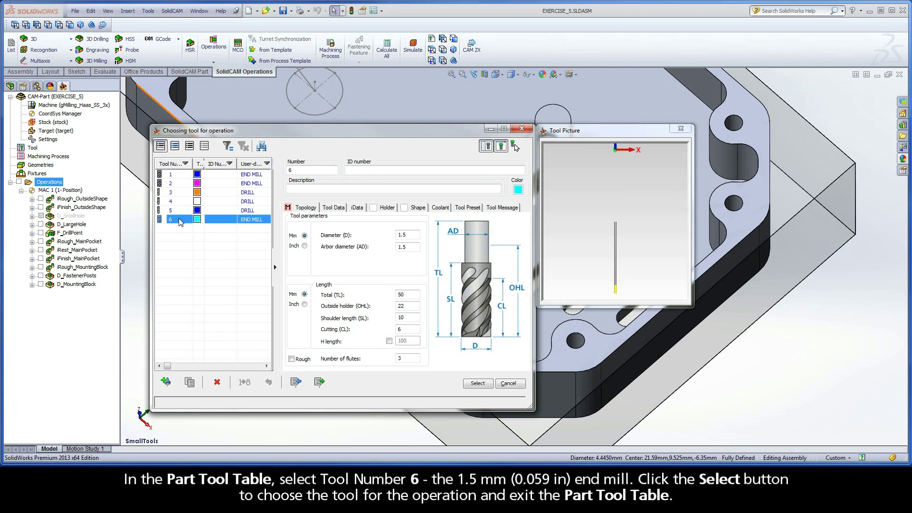
left_click(409, 235)
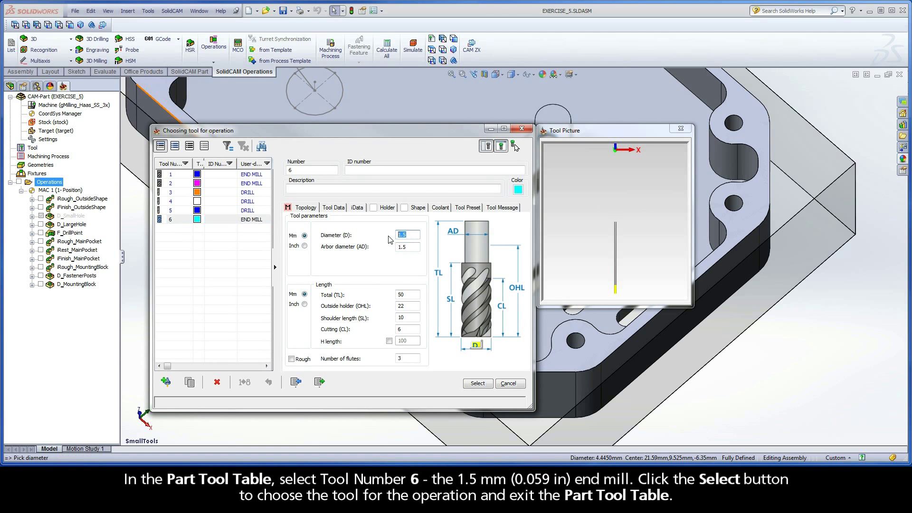
left_click(478, 385)
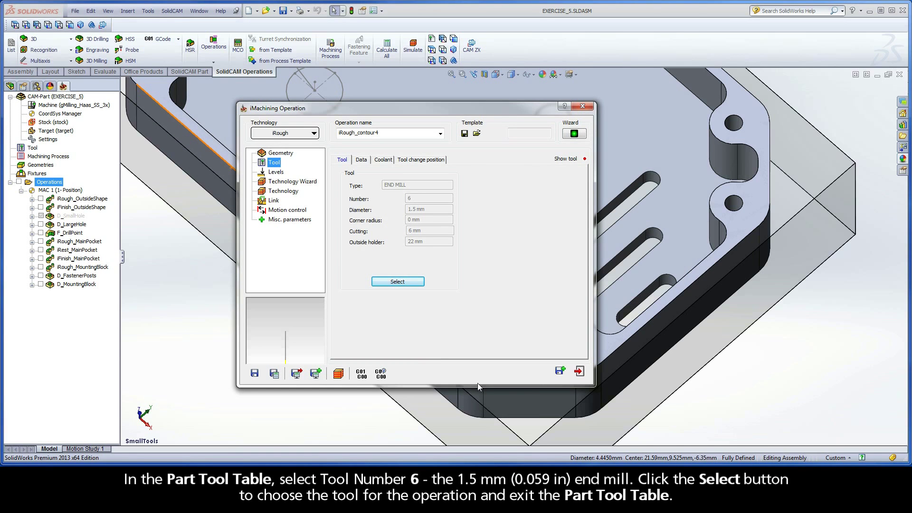
Step: Define the upper level from the mounting block's top face and the pocket depth from a counterbore's lower face
left_click(276, 172)
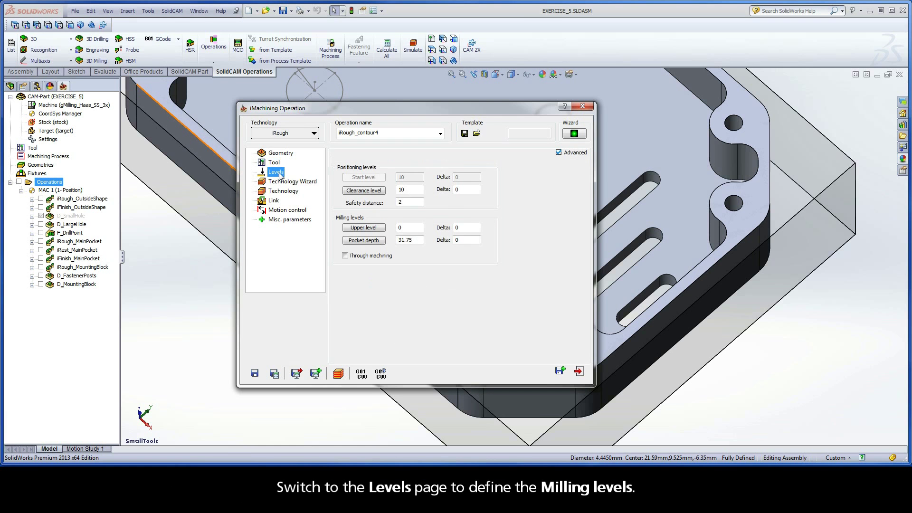
left_click(364, 228)
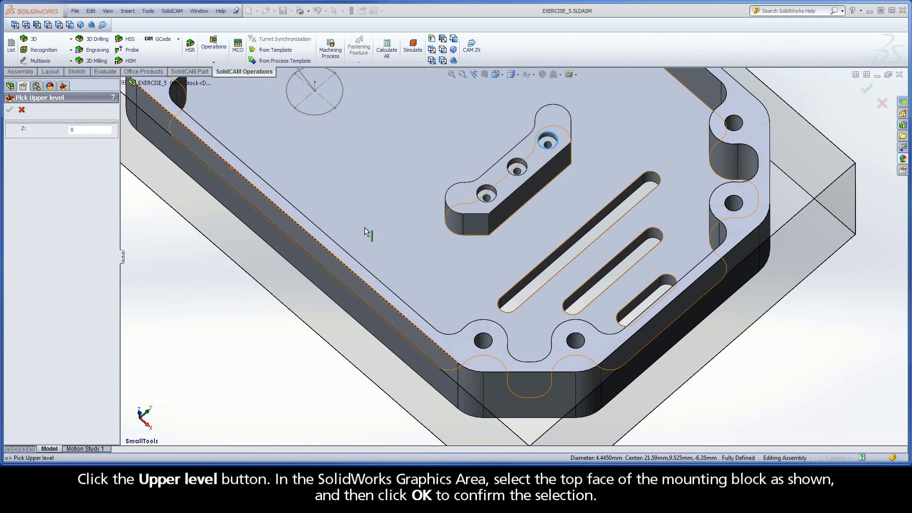
left_click(460, 198)
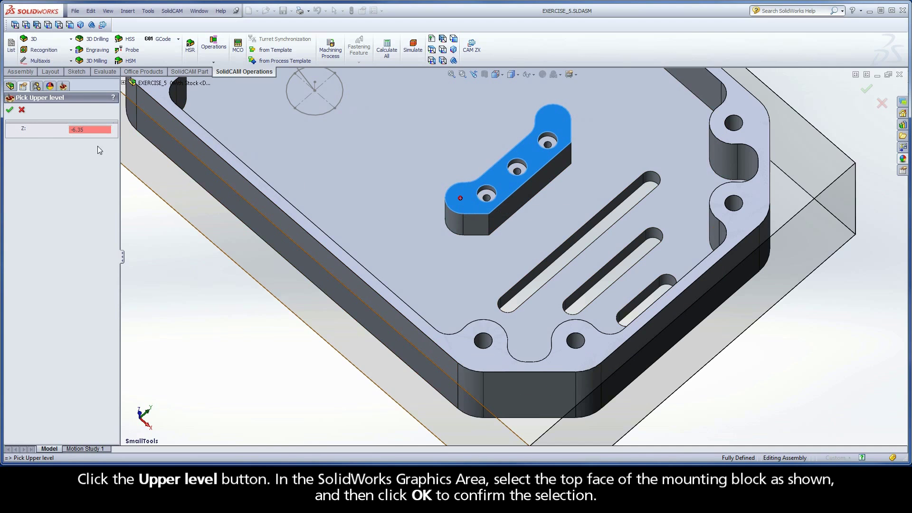
left_click(10, 111)
left_click(364, 240)
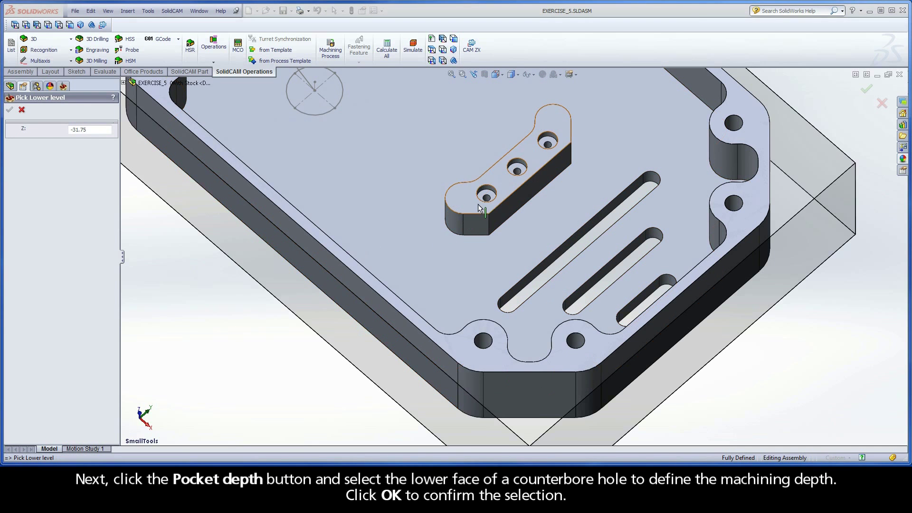
left_click(491, 198)
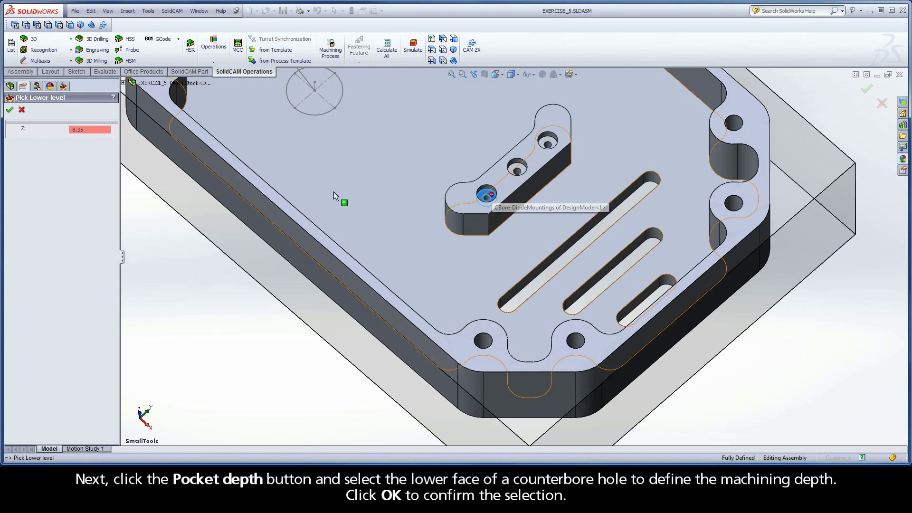
left_click(10, 110)
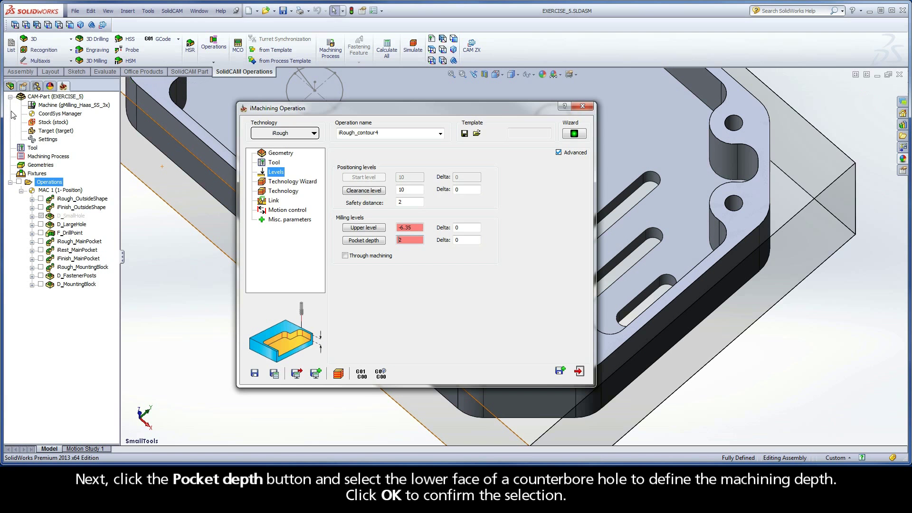
Step: Reduce the machining level to 1 and set the wall/island offset to 0.06 mm
left_click(278, 181)
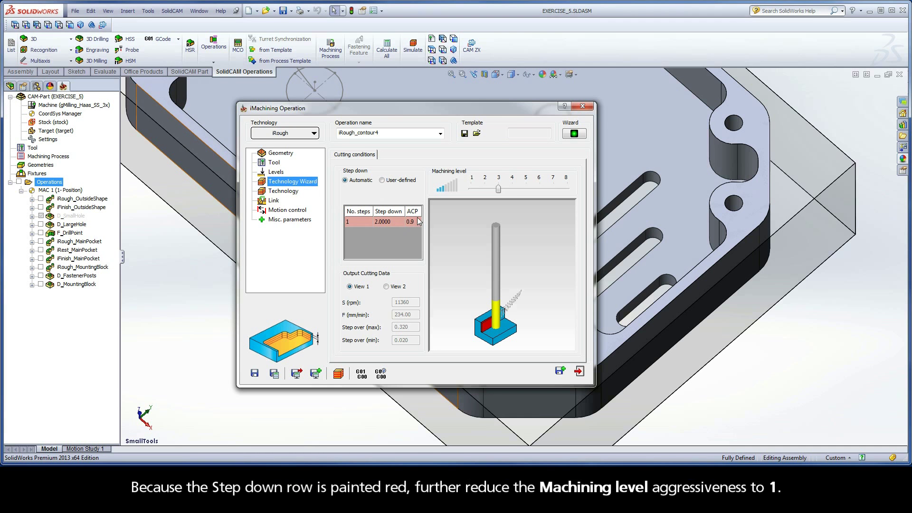
left_click_drag(497, 192, 473, 191)
left_click(287, 192)
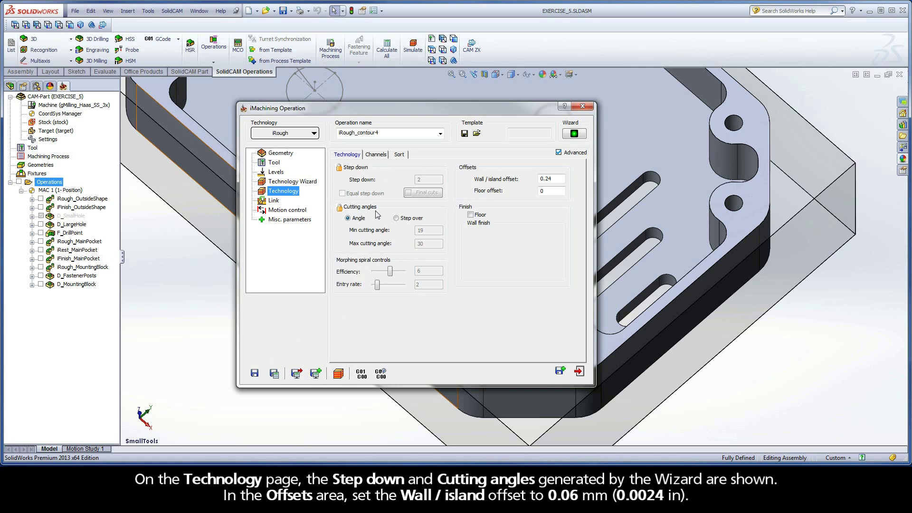
left_click(556, 180)
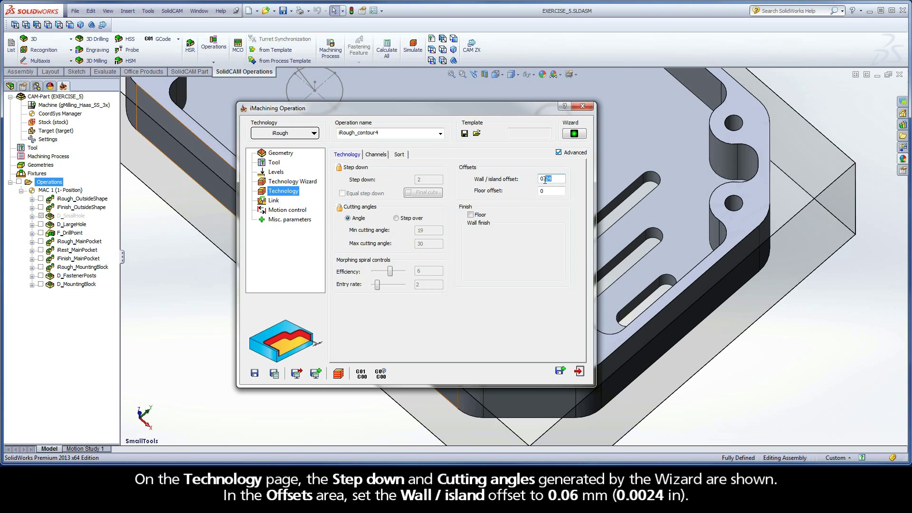
type("0")
Step: Enable pre-drilling operations for the tool entry and choose the D_MountingBlock drill operation with the 1.65 mm tool
left_click(274, 201)
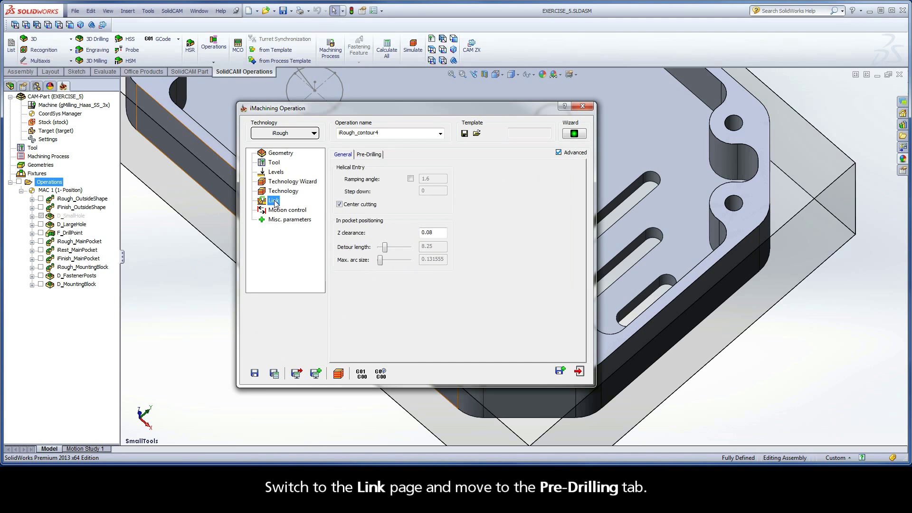
left_click(368, 156)
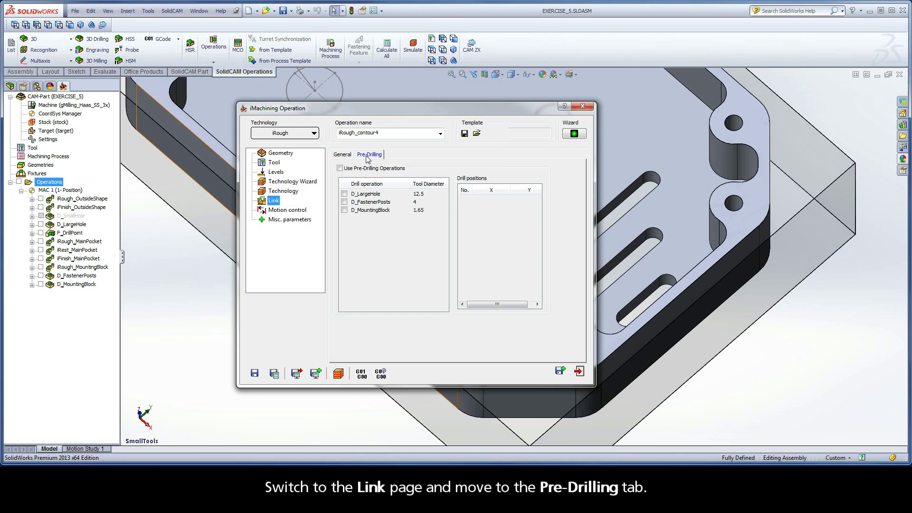
left_click(340, 168)
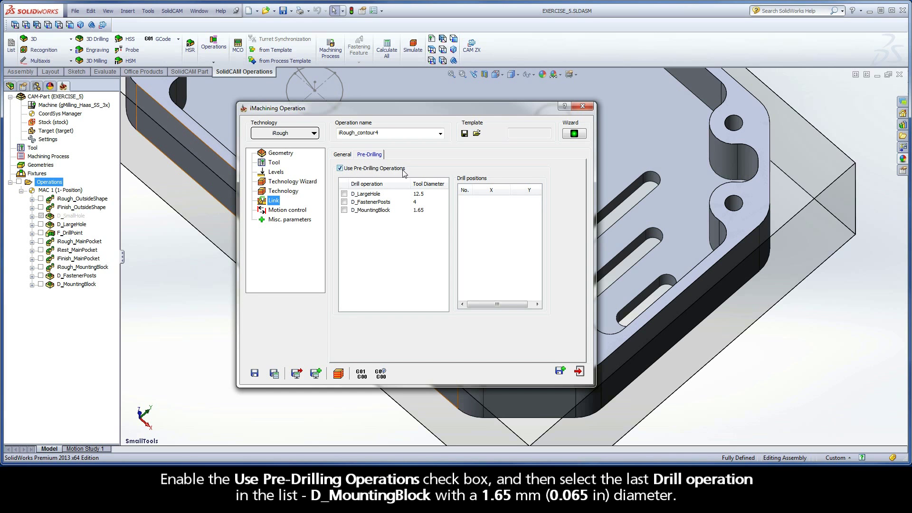
left_click(344, 210)
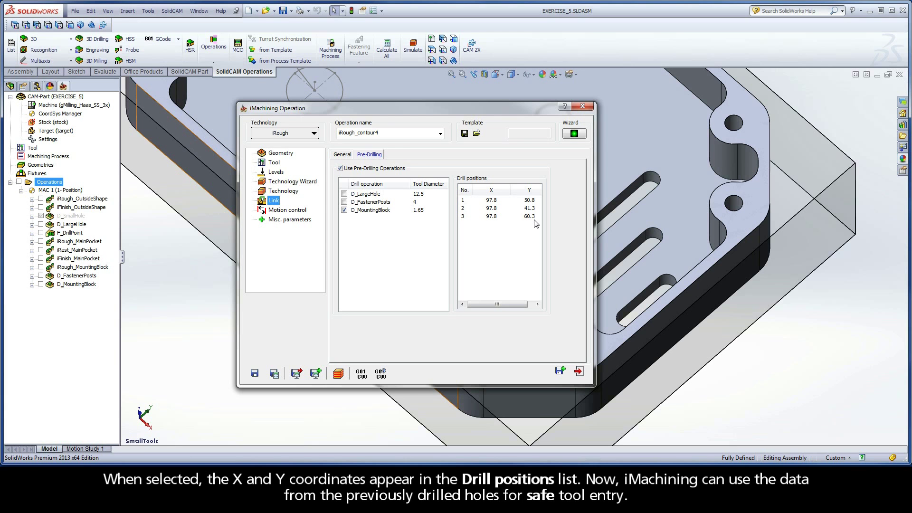
Step: Name the operation iRough_Counterbores, then save and calculate it
left_click(381, 134)
left_click_drag(381, 134, 353, 135)
type("Counterbores")
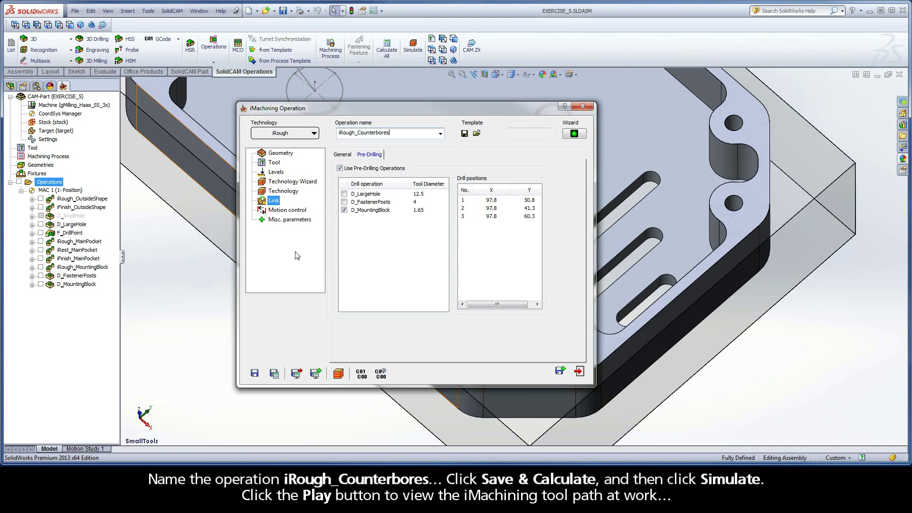
left_click(275, 373)
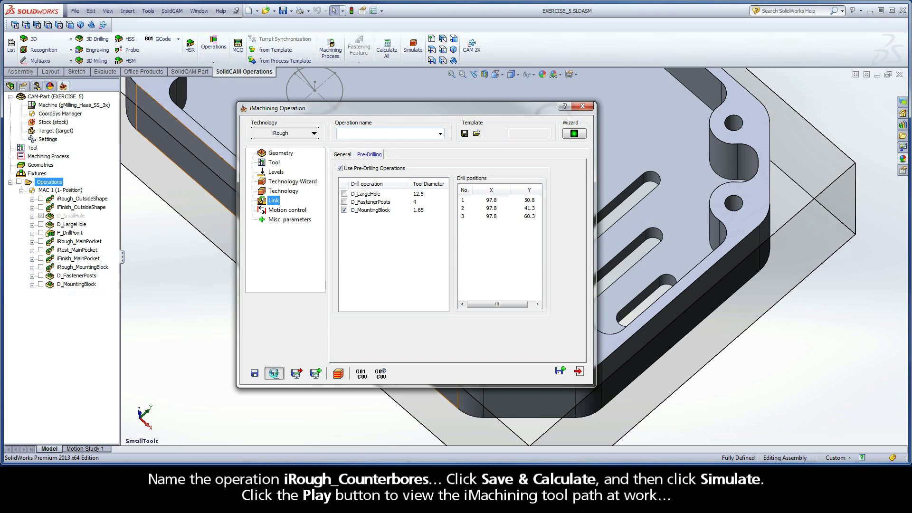
Step: Simulate the counterbore roughing tool path in Host CAD mode, starting at a slow simulation speed and raising it during playback
left_click(338, 374)
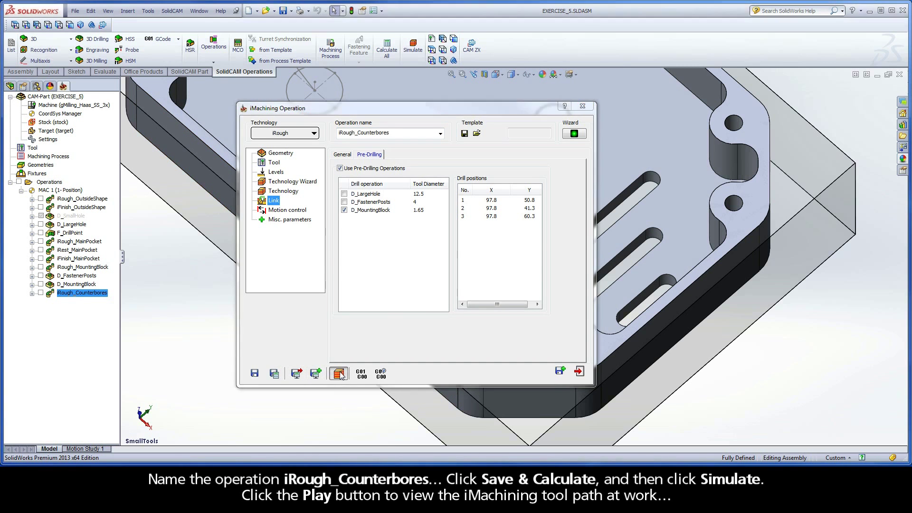
left_click_drag(174, 375, 146, 377)
left_click(164, 397)
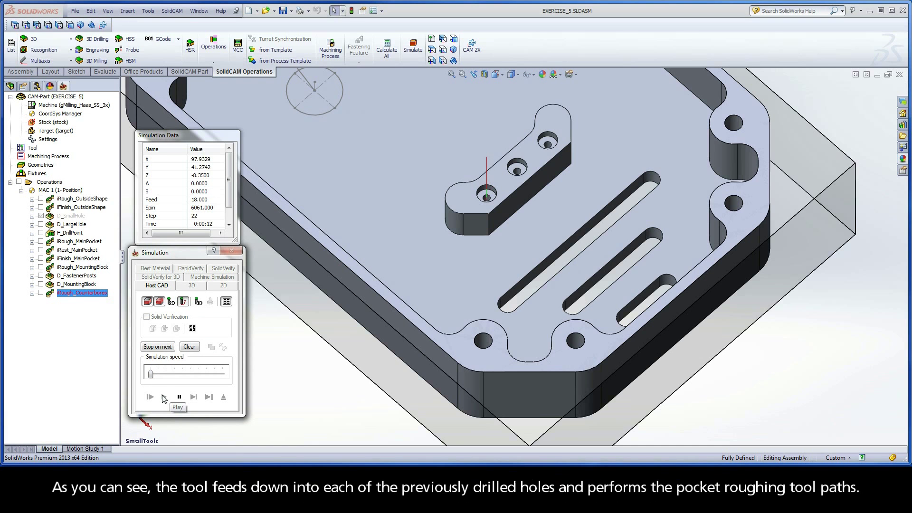
left_click_drag(150, 375, 175, 376)
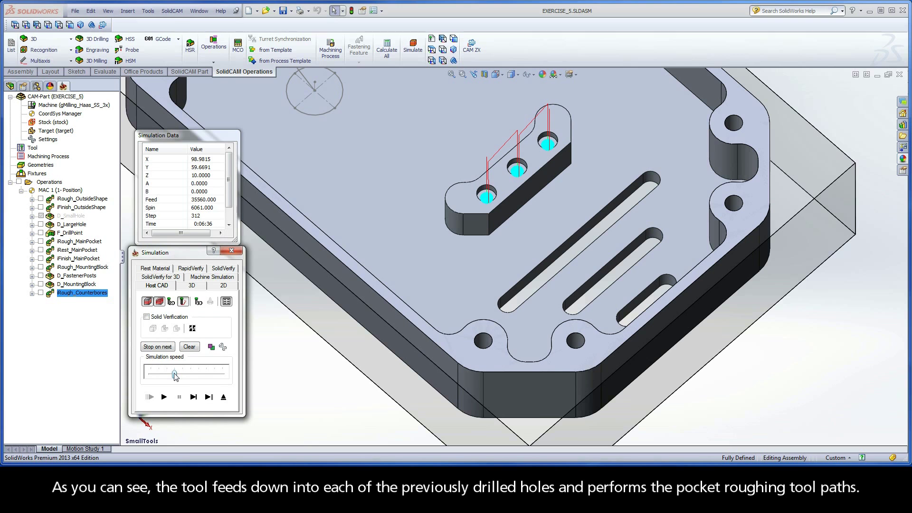
Step: Exit the simulation, save and copy the counterbore roughing operation, and change the copy's technology to iFinish
left_click(223, 398)
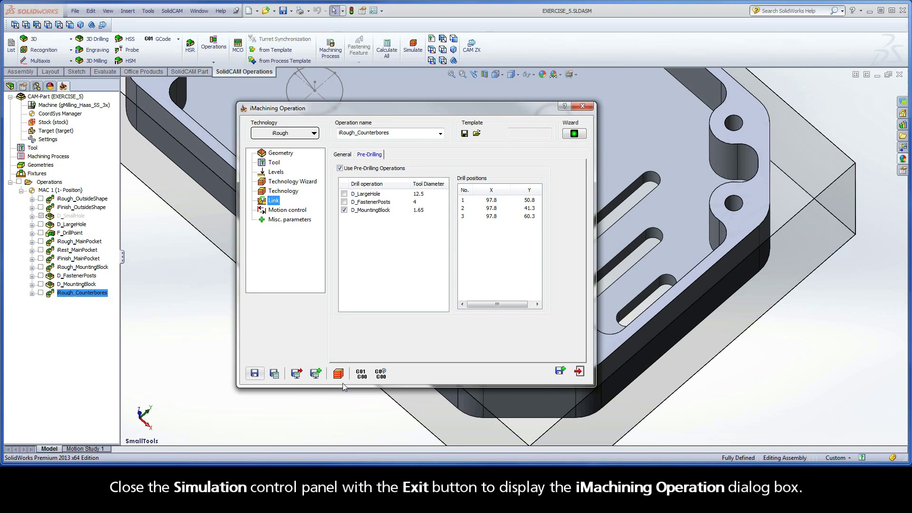
left_click(561, 371)
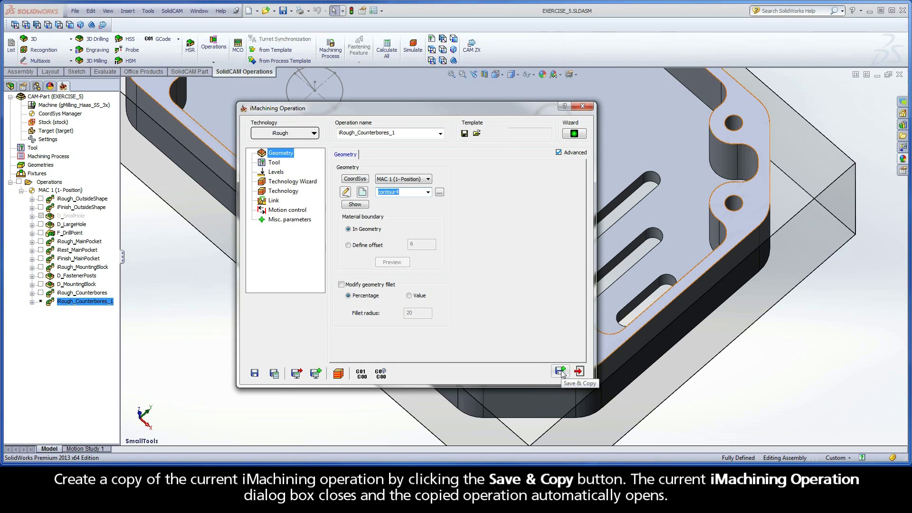
left_click(295, 137)
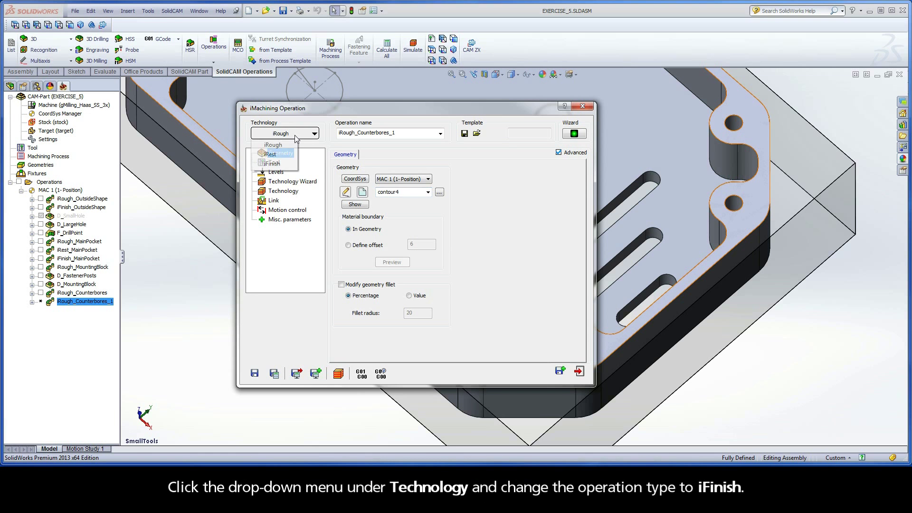
left_click(279, 165)
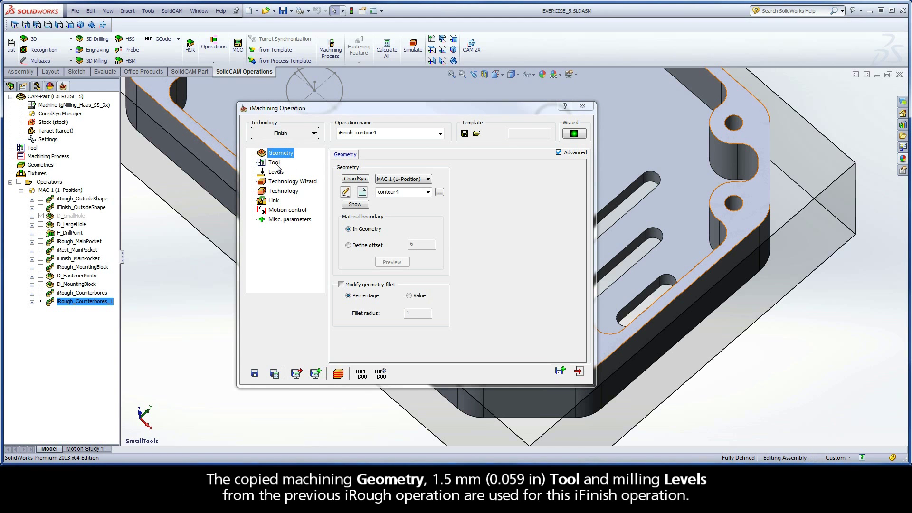
Step: Review the finishing operation's tool, milling levels, cutting conditions and technology offsets
left_click(277, 166)
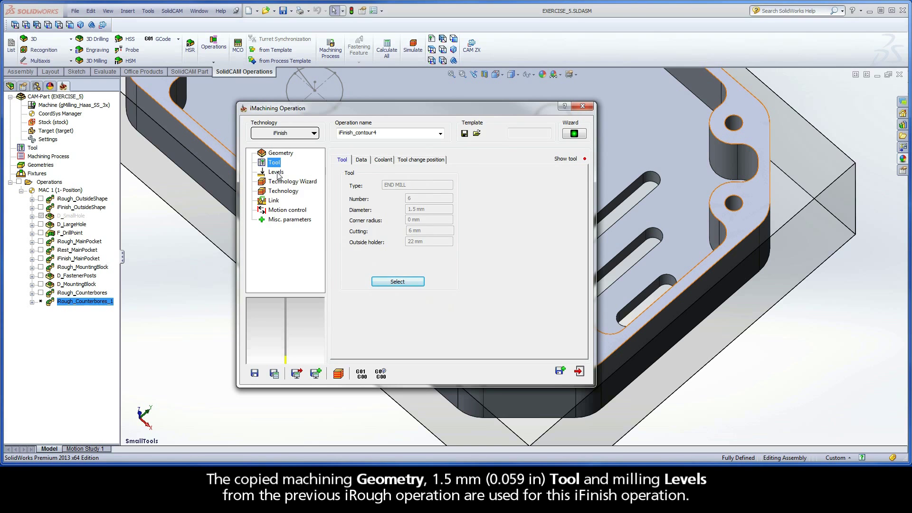
left_click(277, 173)
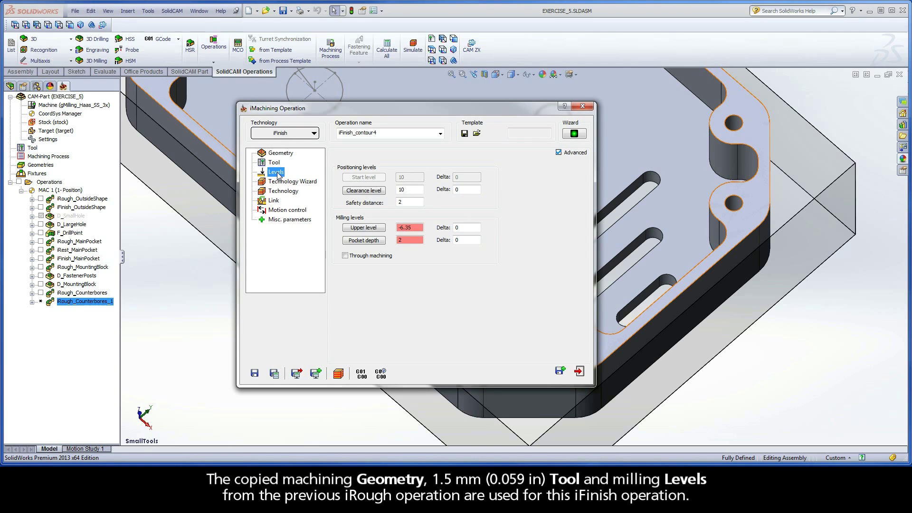
left_click(288, 183)
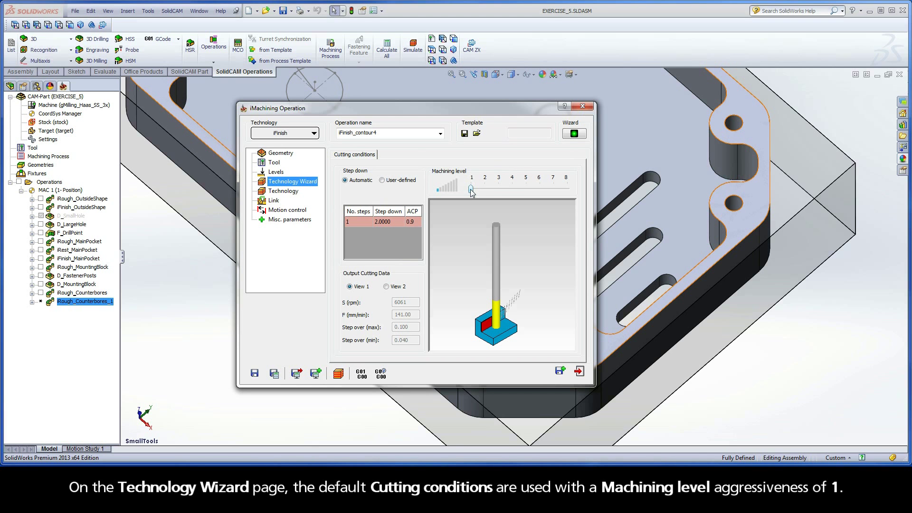
left_click(287, 192)
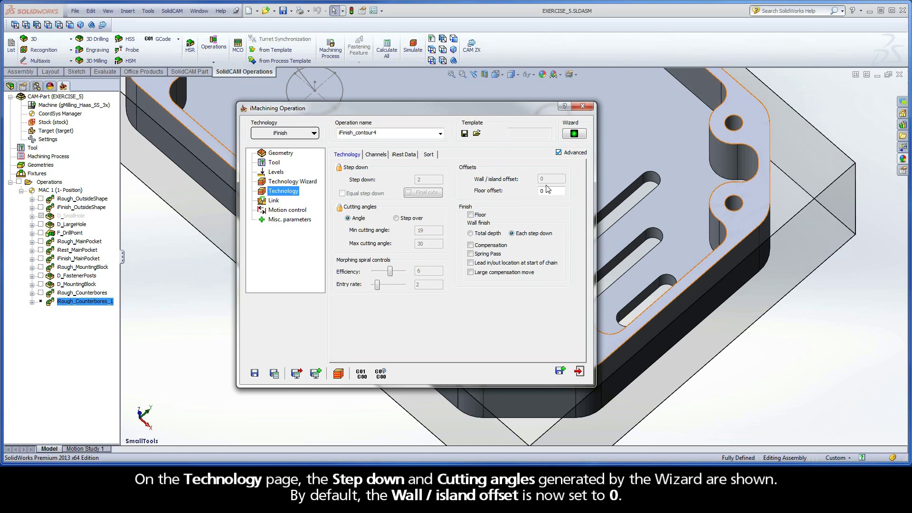
Step: Name the finishing operation iFinish_Counterbores, then save and calculate it
double_click(379, 133)
left_click_drag(380, 133, 357, 136)
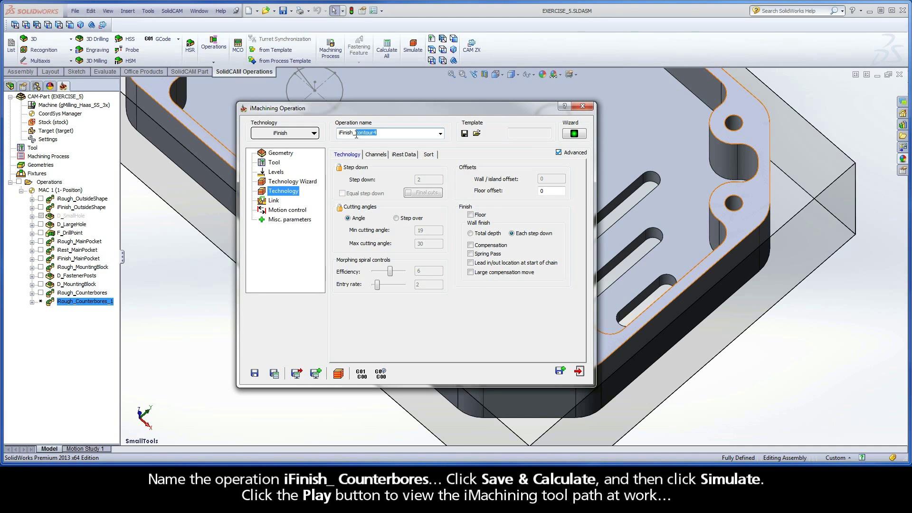
type("Counterbores")
left_click(275, 374)
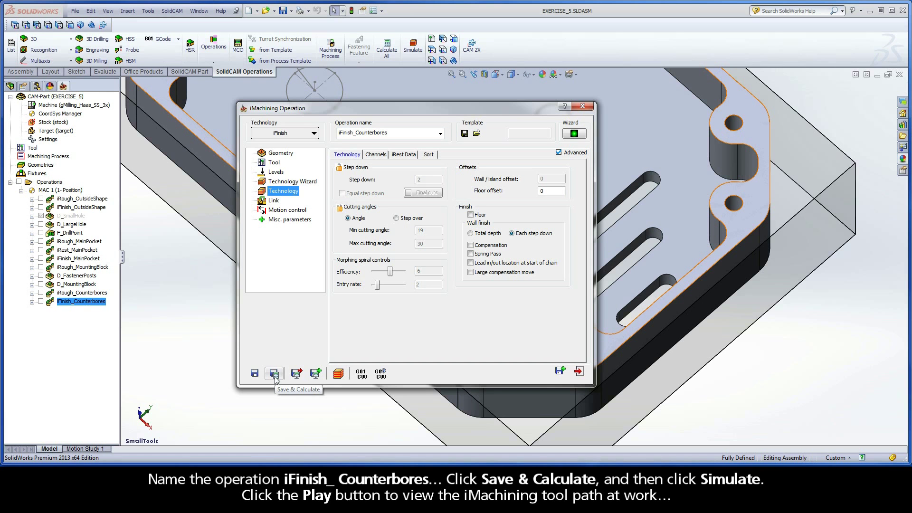
Step: Simulate the counterbore finishing tool path at a slow simulation speed, then exit the simulation and the operation
left_click(338, 373)
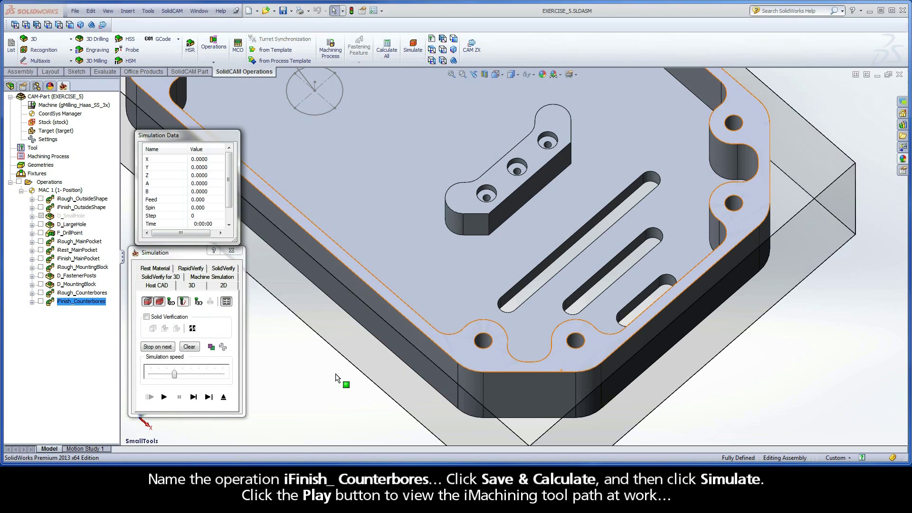
left_click_drag(175, 375, 144, 379)
left_click(164, 397)
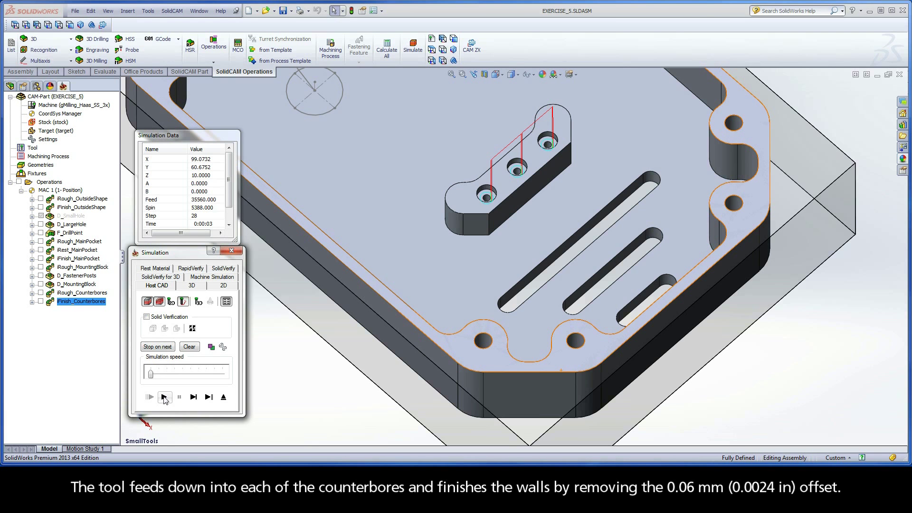
left_click(224, 397)
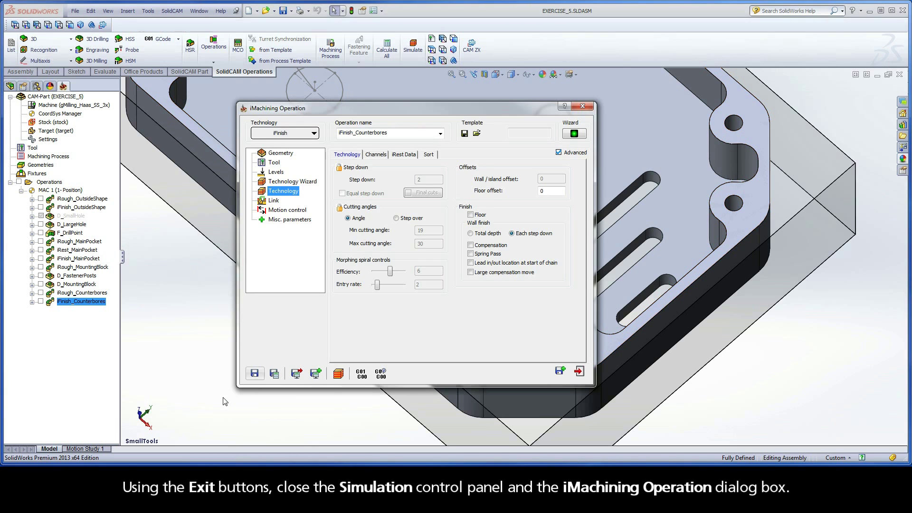
left_click(579, 371)
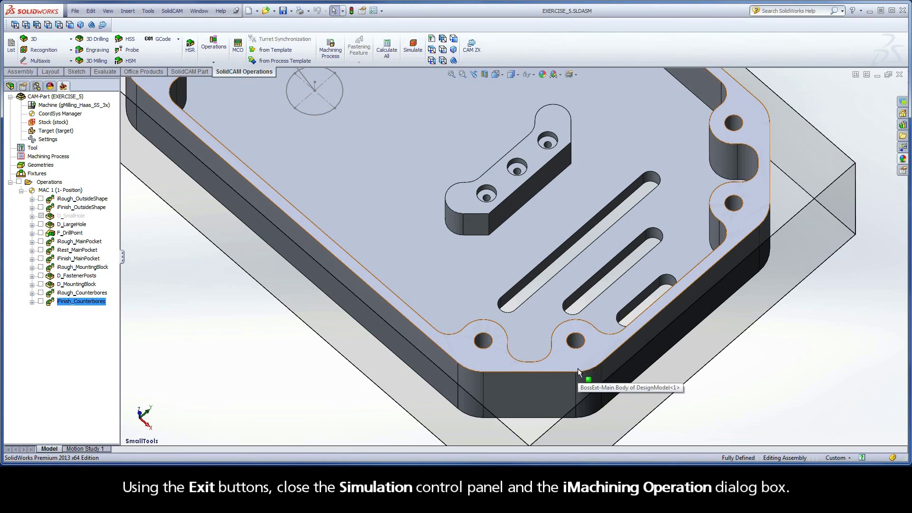